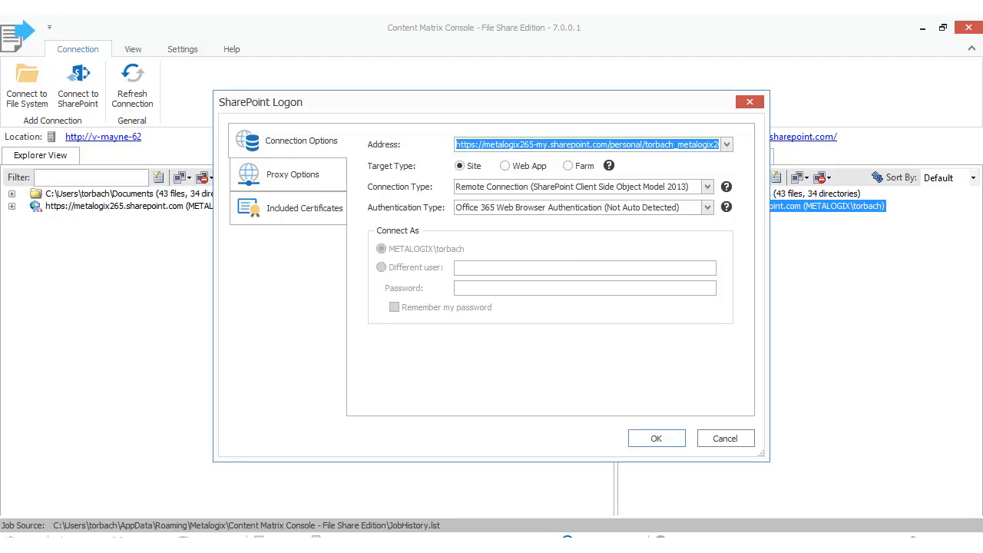
# - Trim Documents/Forms/All.aspx from the SharePoint address so it ends at the OneDrive personal site's root, and connect to that site
pyautogui.press('End')
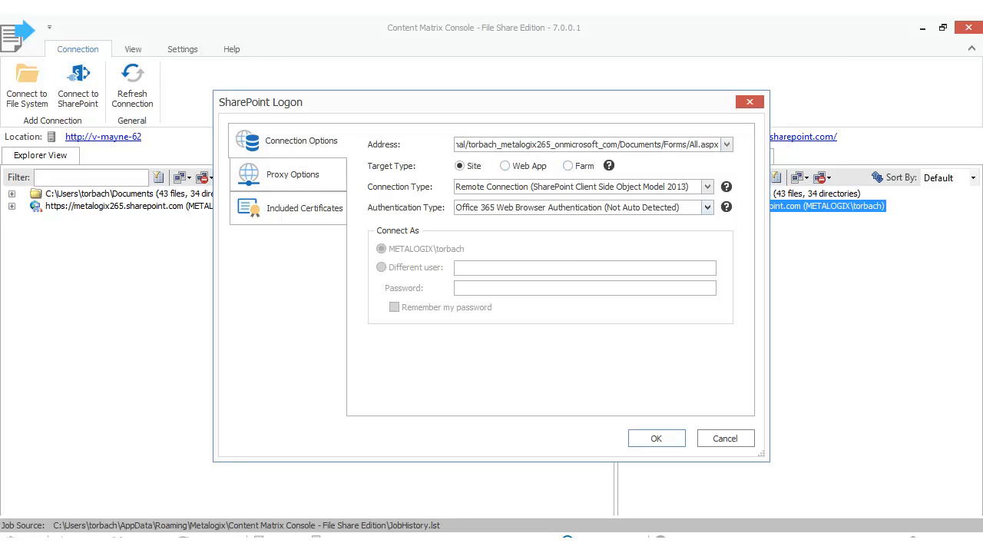
pyautogui.press('BackSpace')
pyautogui.press('BackSpace')
pyautogui.press('BackSpace')
pyautogui.press('BackSpace')
pyautogui.press('BackSpace')
pyautogui.press('BackSpace')
pyautogui.press('BackSpace')
pyautogui.press('BackSpace')
pyautogui.press('BackSpace')
pyautogui.press('BackSpace')
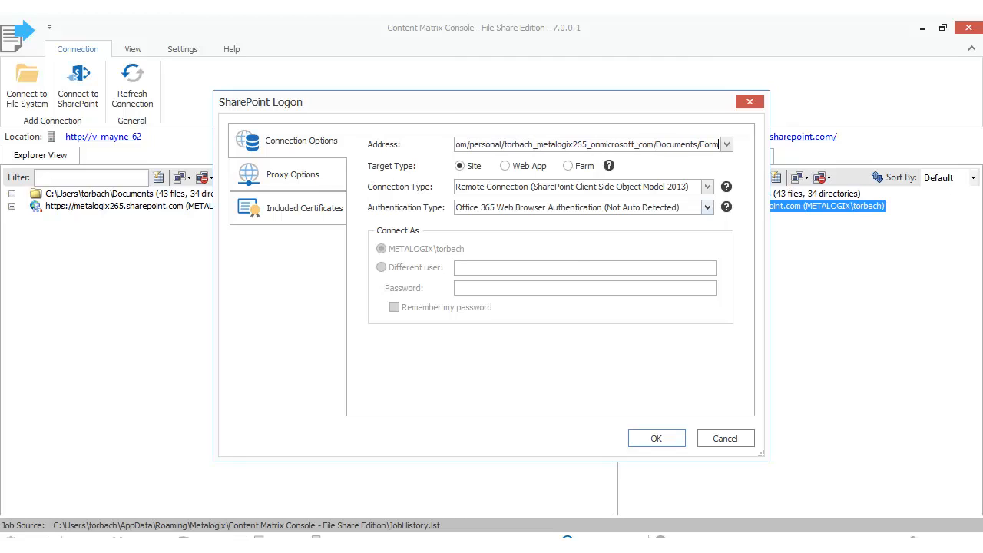
pyautogui.press('BackSpace')
pyautogui.press('BackSpace')
pyautogui.press('BackSpace')
pyautogui.press('BackSpace')
pyautogui.press('BackSpace')
pyautogui.press('BackSpace')
pyautogui.press('BackSpace')
pyautogui.press('BackSpace')
pyautogui.press('BackSpace')
pyautogui.press('BackSpace')
pyautogui.press('BackSpace')
pyautogui.press('BackSpace')
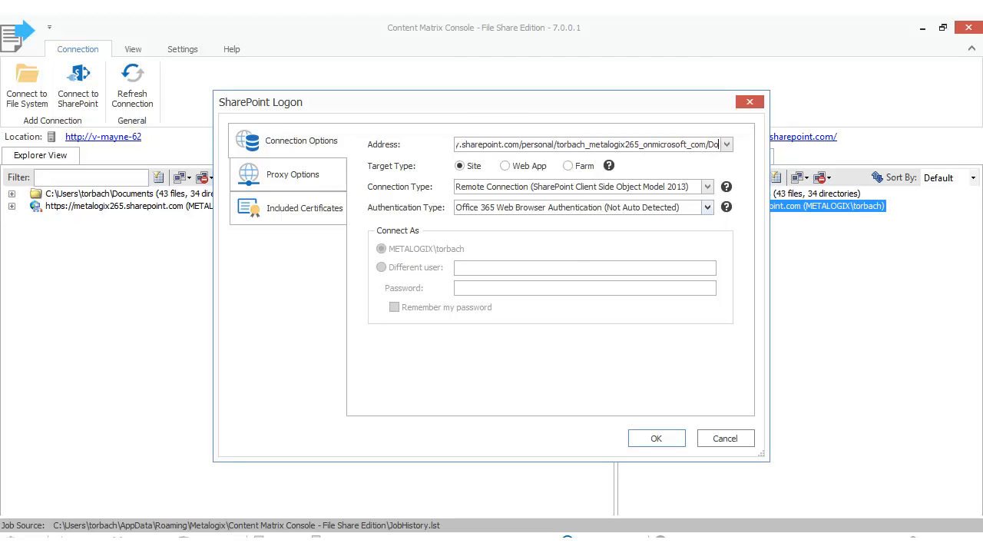
pyautogui.press('BackSpace')
pyautogui.press('BackSpace')
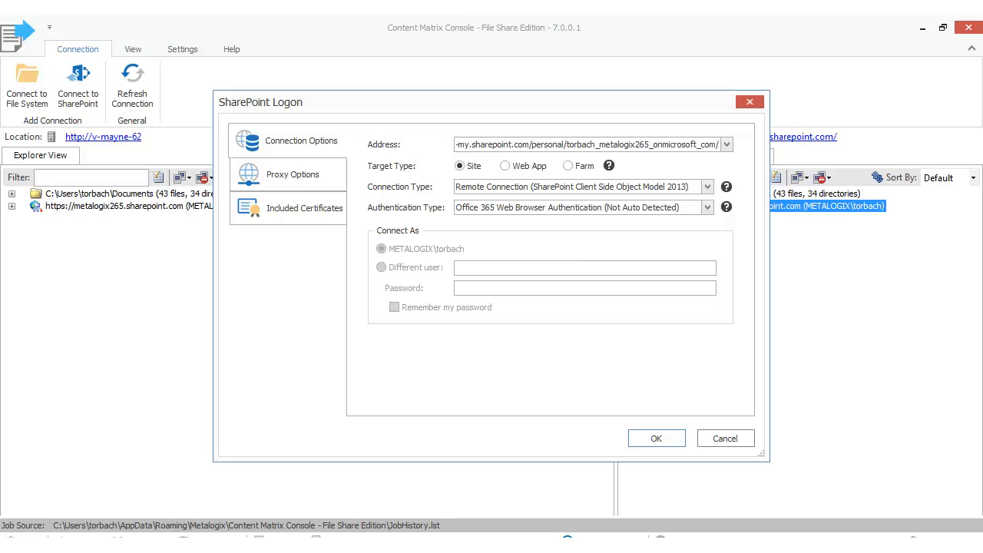
pyautogui.click(655, 438)
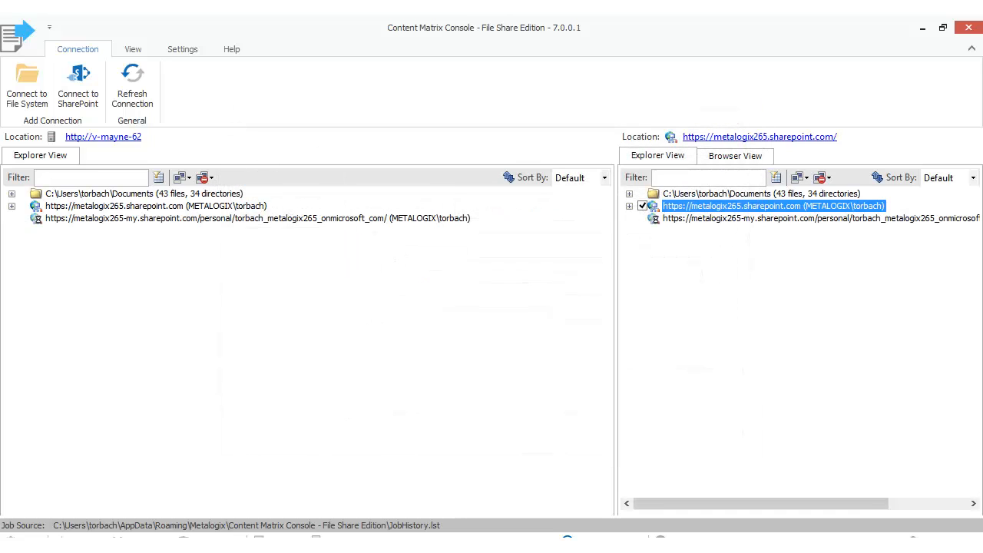
# - Expand the OneDrive personal site in the target tree and select its Documents library
pyautogui.click(783, 219)
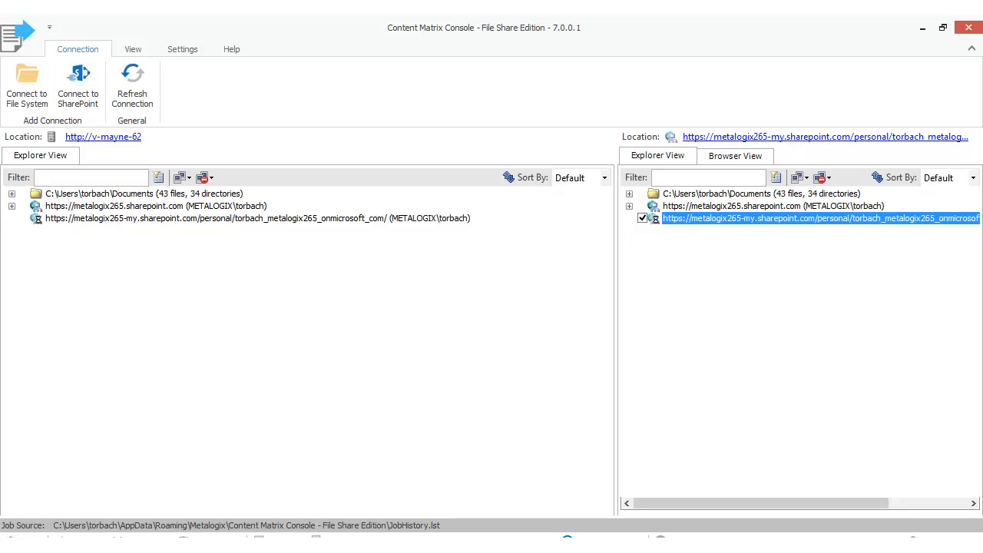
pyautogui.click(629, 218)
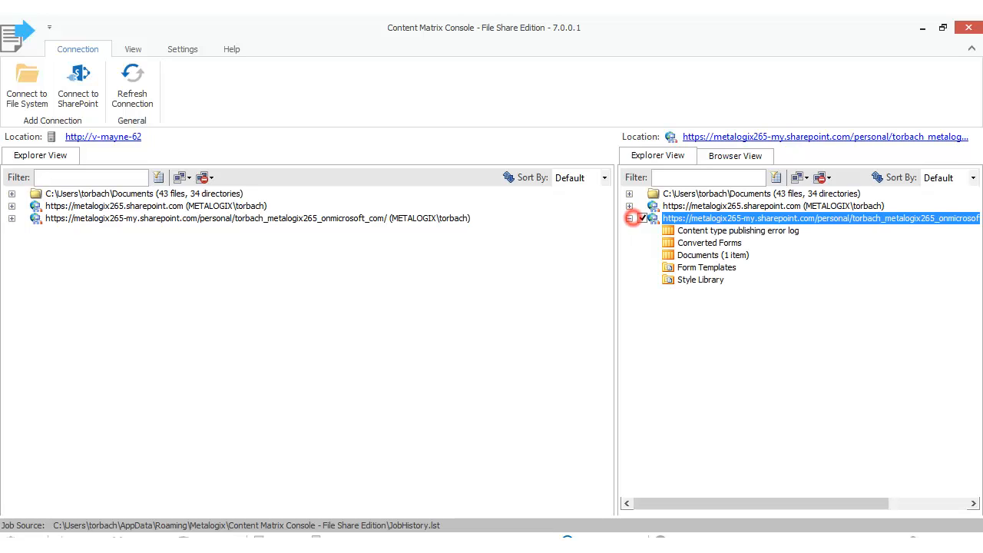
pyautogui.click(729, 255)
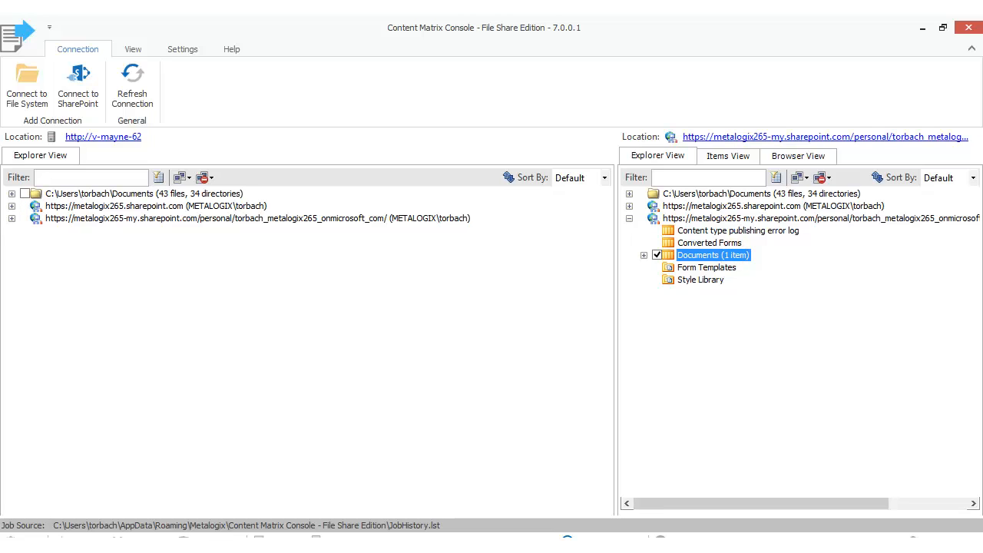
# - Copy the White Papers folder from General Collateral in the local Documents file share
pyautogui.click(61, 193)
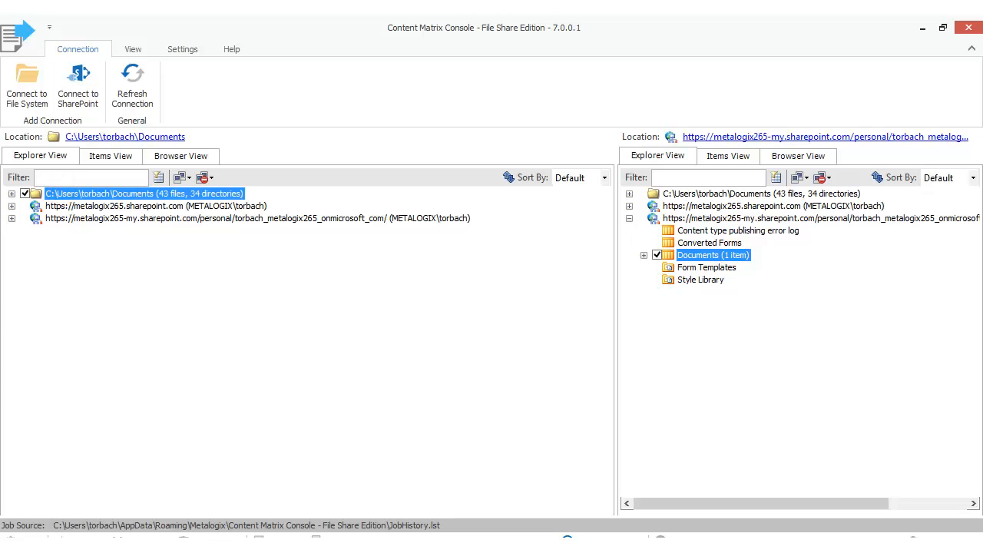
pyautogui.click(11, 193)
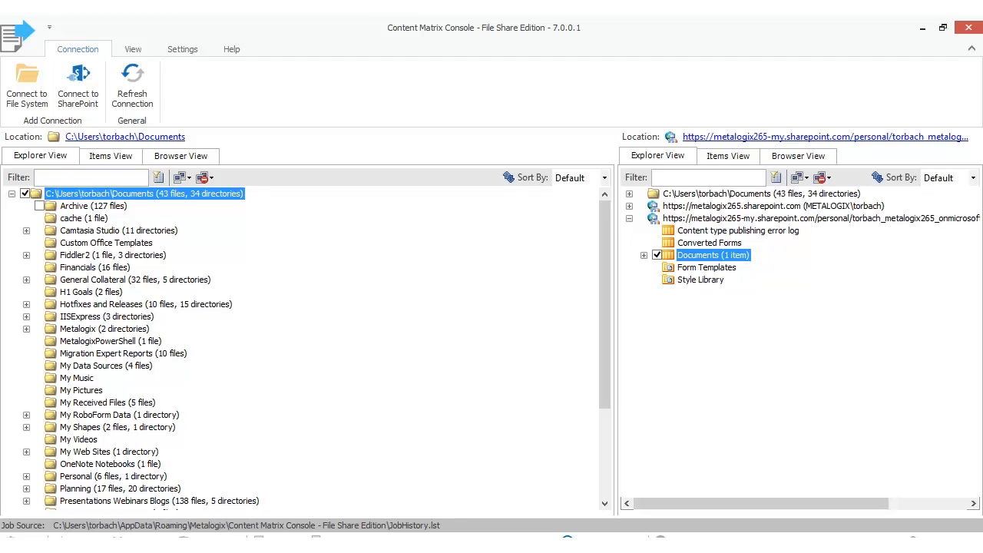
pyautogui.click(26, 279)
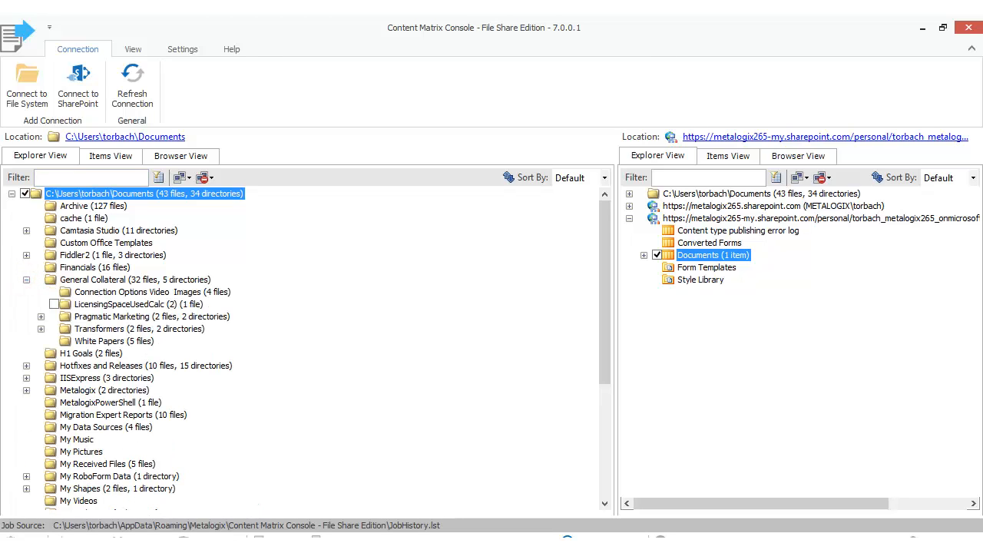
pyautogui.rightClick(116, 341)
pyautogui.click(204, 347)
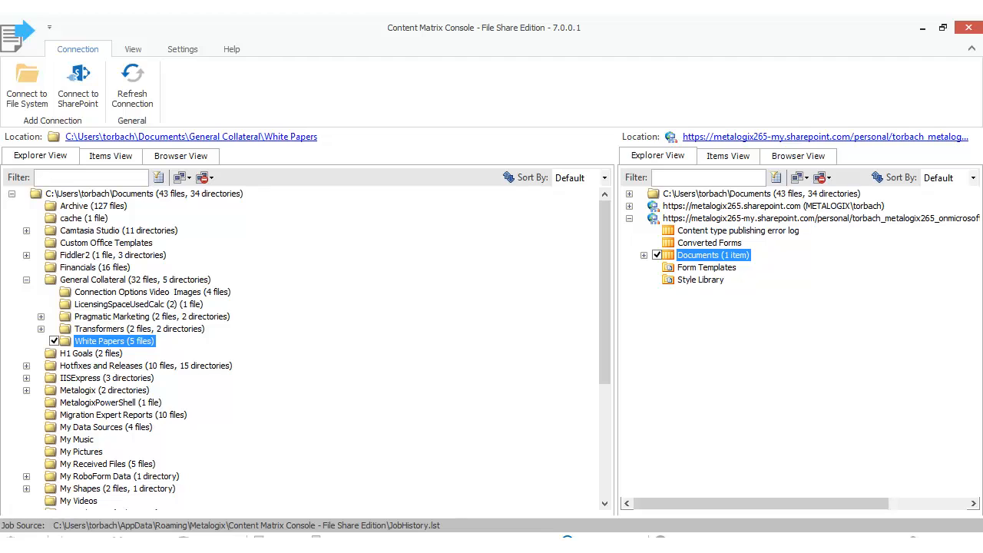
# - Paste the White Papers folder into the OneDrive Documents library with "Do not use a folder structure" set, and run the migration
pyautogui.rightClick(729, 256)
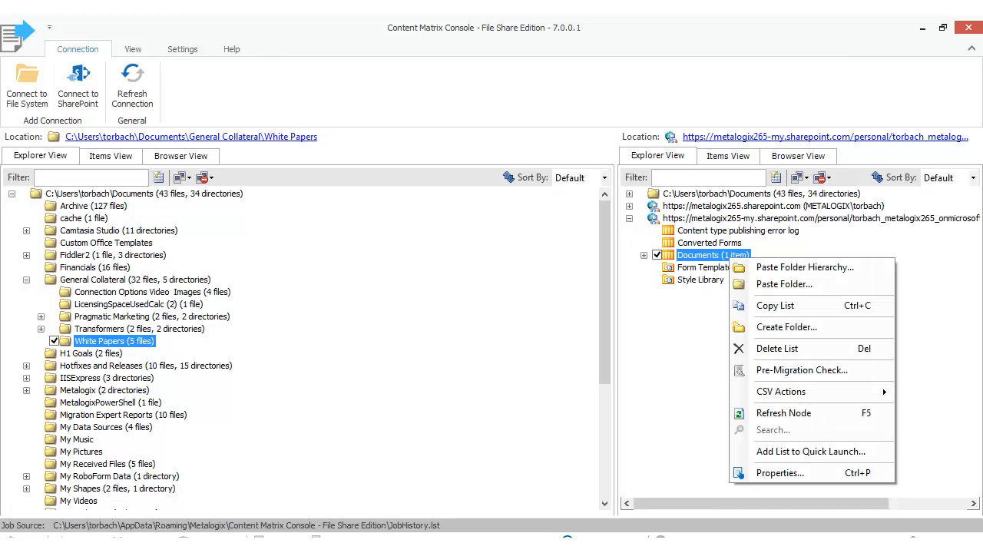
pyautogui.click(772, 283)
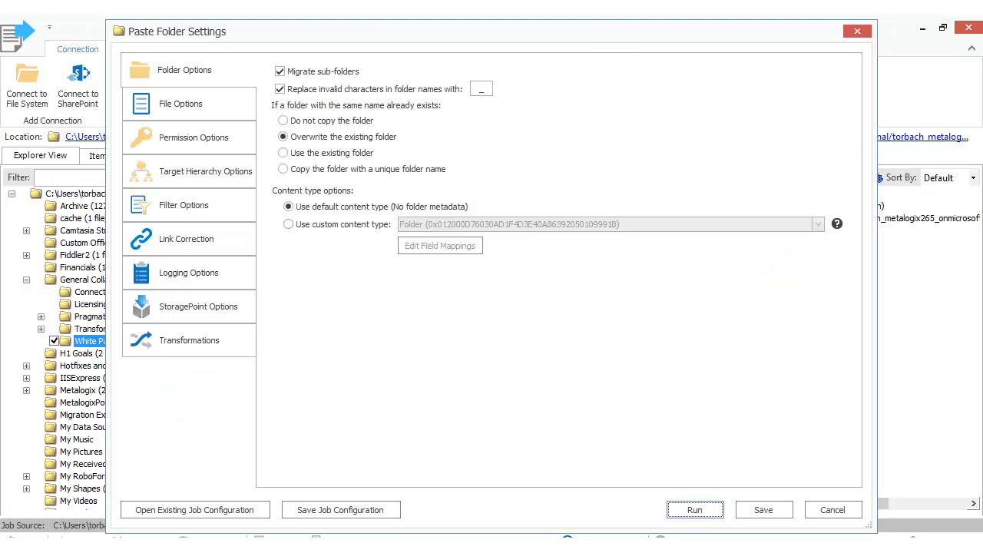
pyautogui.click(185, 105)
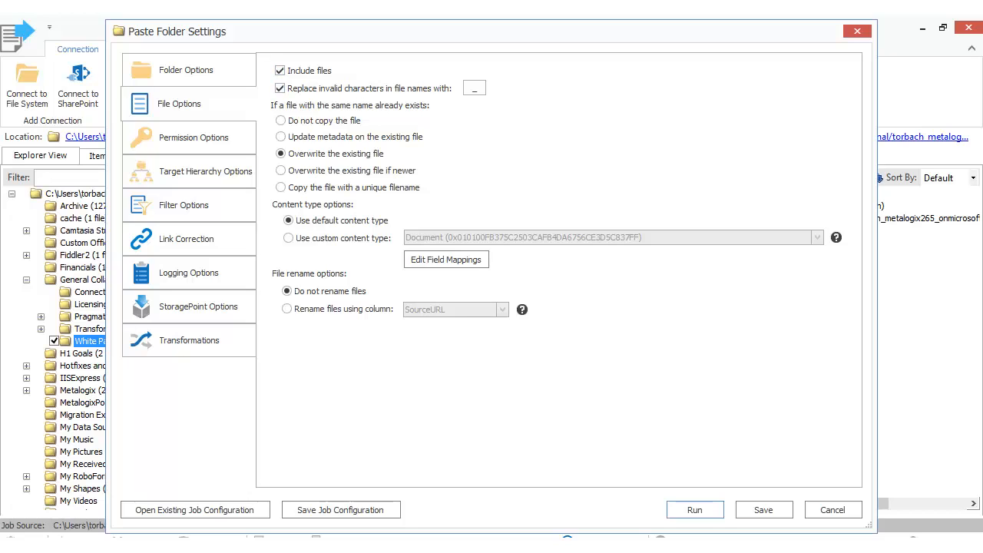
pyautogui.click(162, 172)
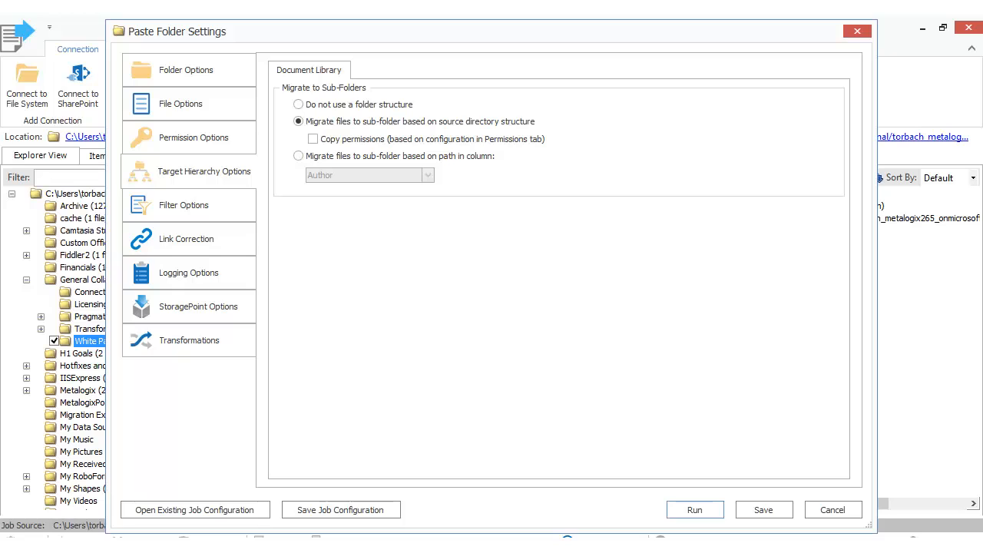
pyautogui.click(298, 105)
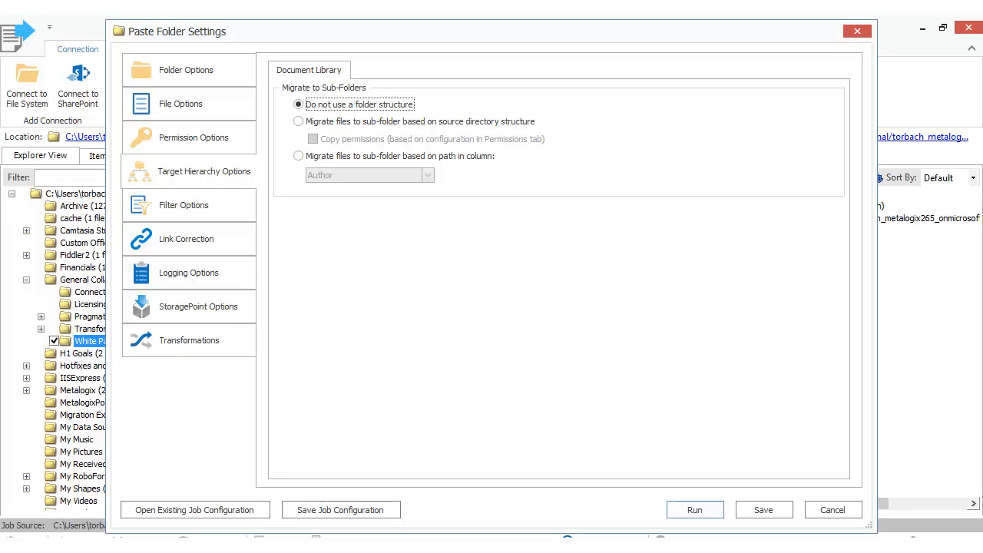
pyautogui.click(691, 510)
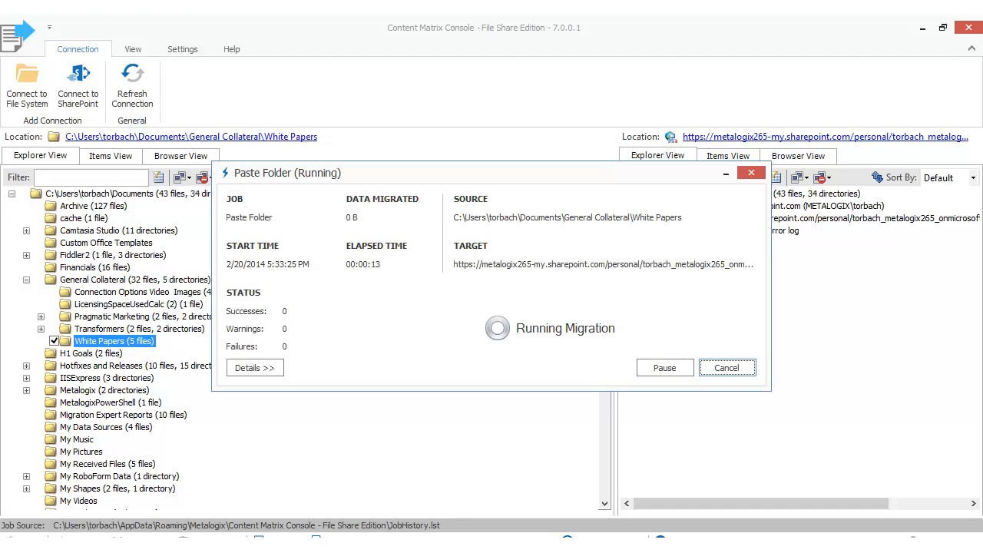
# - Switch to Content Matrix Console SharePoint Edition and view the source personal site's Personal Documents and Shared Documents libraries
pyautogui.moveTo(660, 545)
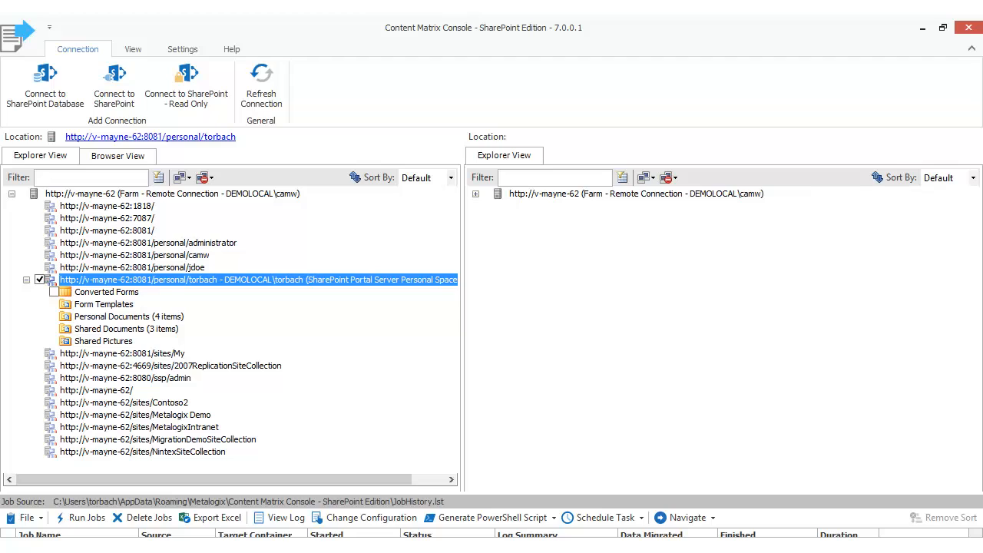
pyautogui.click(123, 316)
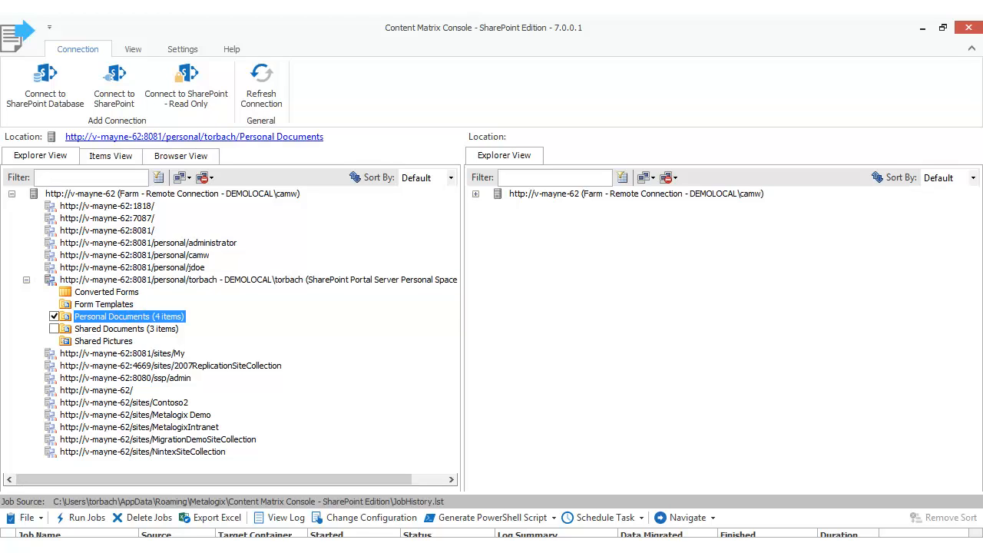
pyautogui.click(146, 328)
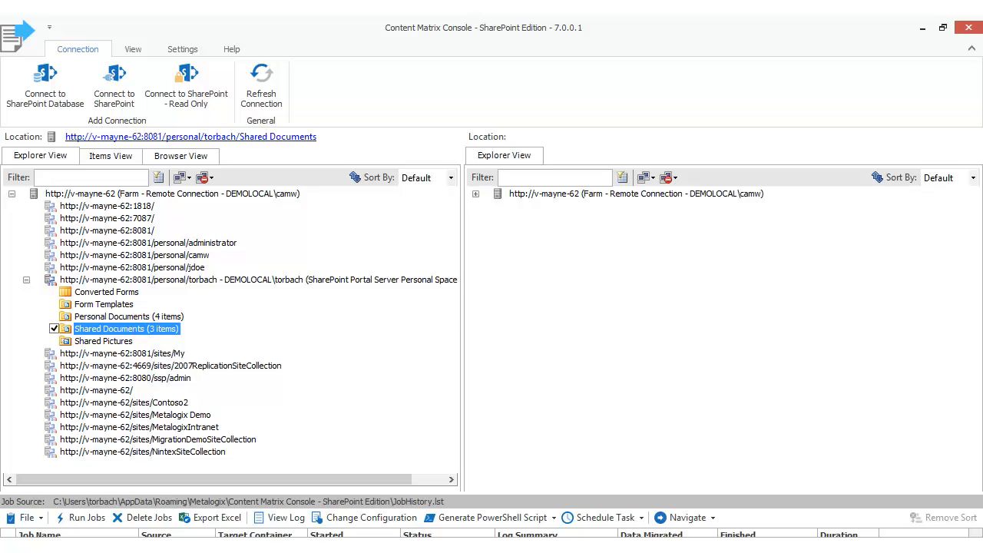
# - Connect to the OneDrive personal site in SharePoint Edition using the pasted address with Documents/Forms/All.aspx removed
pyautogui.click(115, 85)
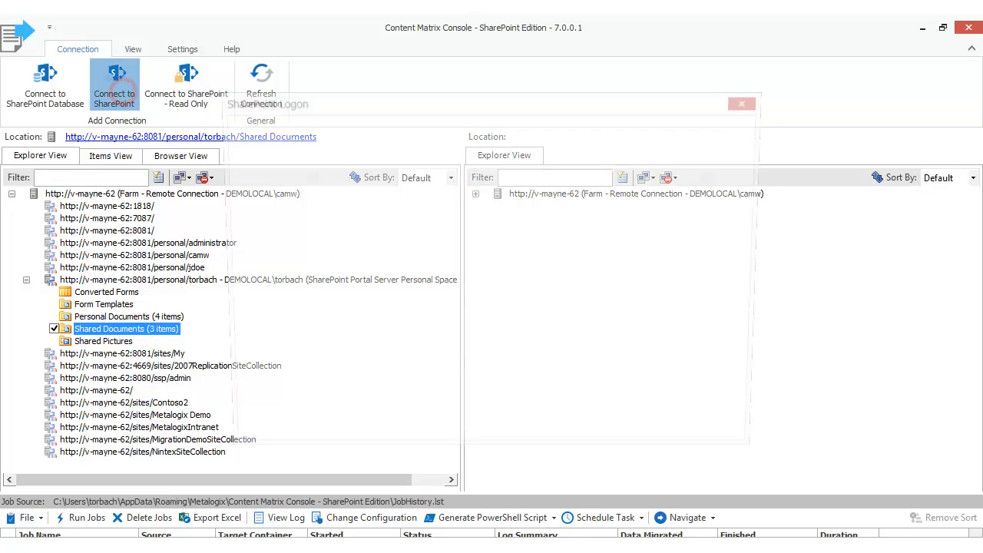
pyautogui.hotkey('ctrl', 'v')
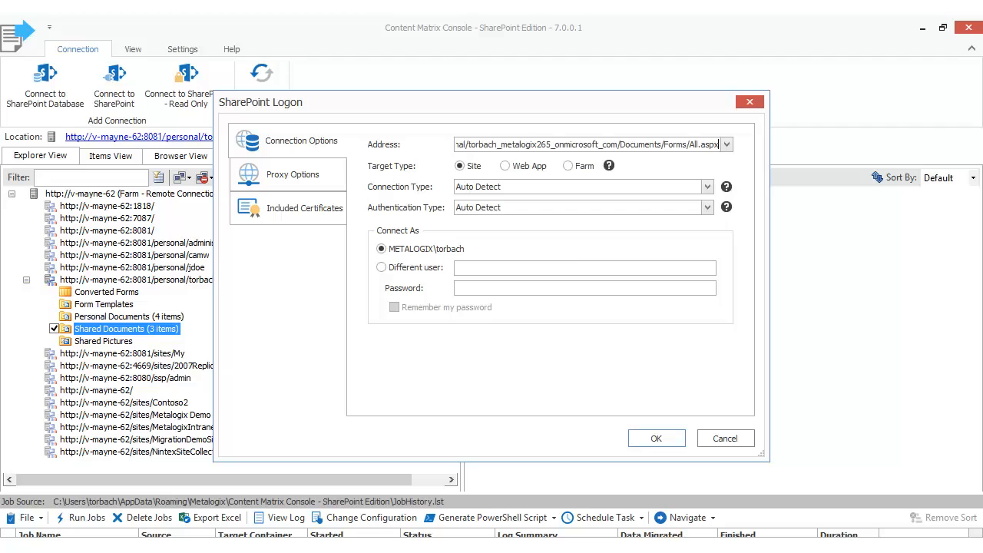
pyautogui.press('BackSpace')
pyautogui.press('BackSpace')
pyautogui.press('BackSpace')
pyautogui.press('BackSpace')
pyautogui.press('BackSpace')
pyautogui.press('BackSpace')
pyautogui.press('BackSpace')
pyautogui.press('BackSpace')
pyautogui.press('BackSpace')
pyautogui.press('BackSpace')
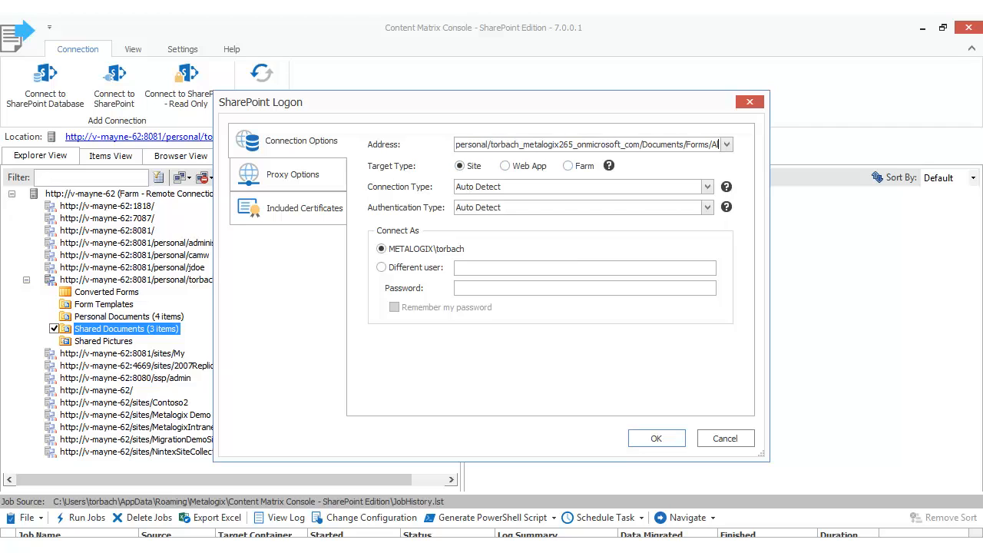
pyautogui.press('BackSpace')
pyautogui.press('BackSpace')
pyautogui.press('BackSpace')
pyautogui.press('BackSpace')
pyautogui.press('BackSpace')
pyautogui.press('BackSpace')
pyautogui.press('BackSpace')
pyautogui.press('BackSpace')
pyautogui.press('BackSpace')
pyautogui.press('BackSpace')
pyautogui.press('BackSpace')
pyautogui.press('BackSpace')
pyautogui.press('BackSpace')
pyautogui.press('BackSpace')
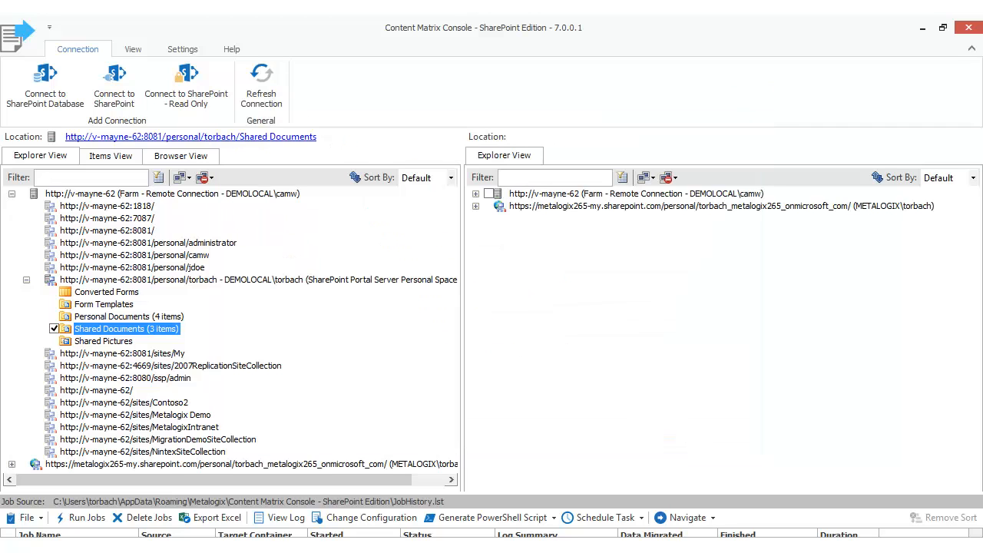
# - Expand the OneDrive site in the target tree and copy the Personal Documents list from the source personal site
pyautogui.click(475, 206)
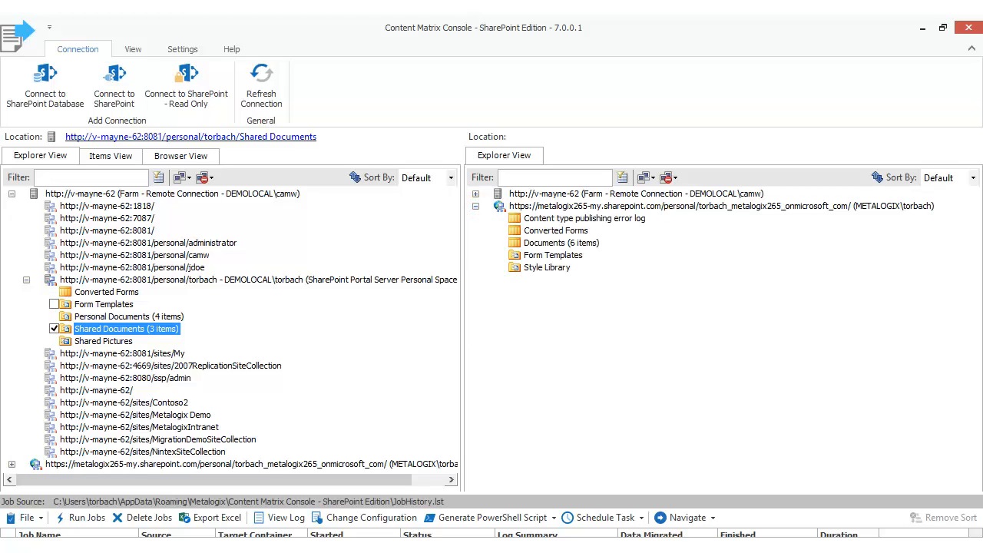
pyautogui.click(123, 316)
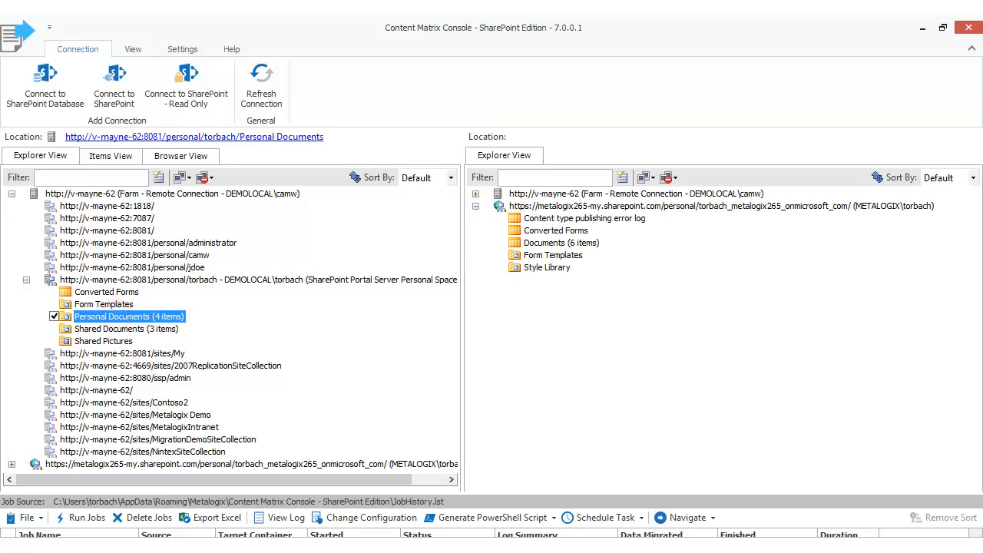
pyautogui.click(123, 329)
pyautogui.rightClick(126, 317)
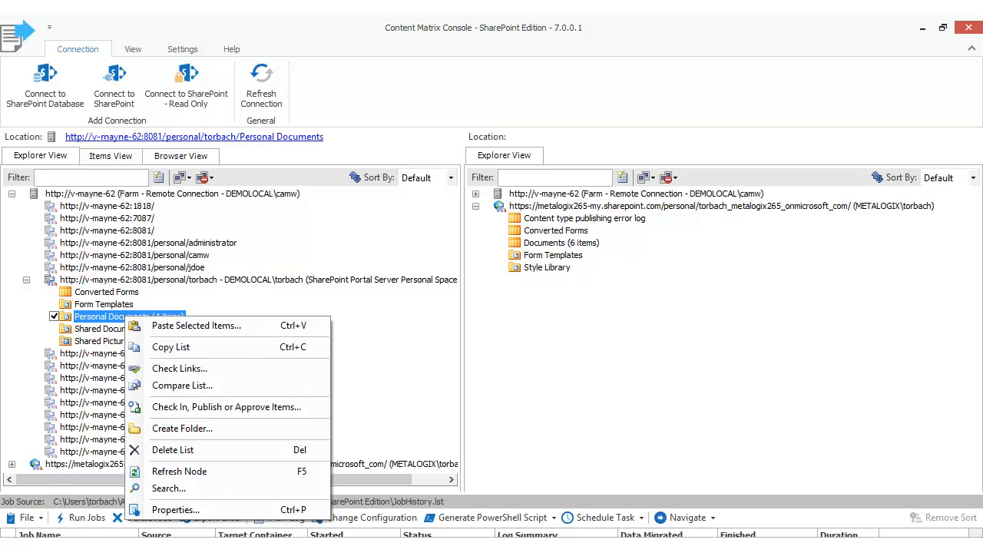
pyautogui.click(167, 346)
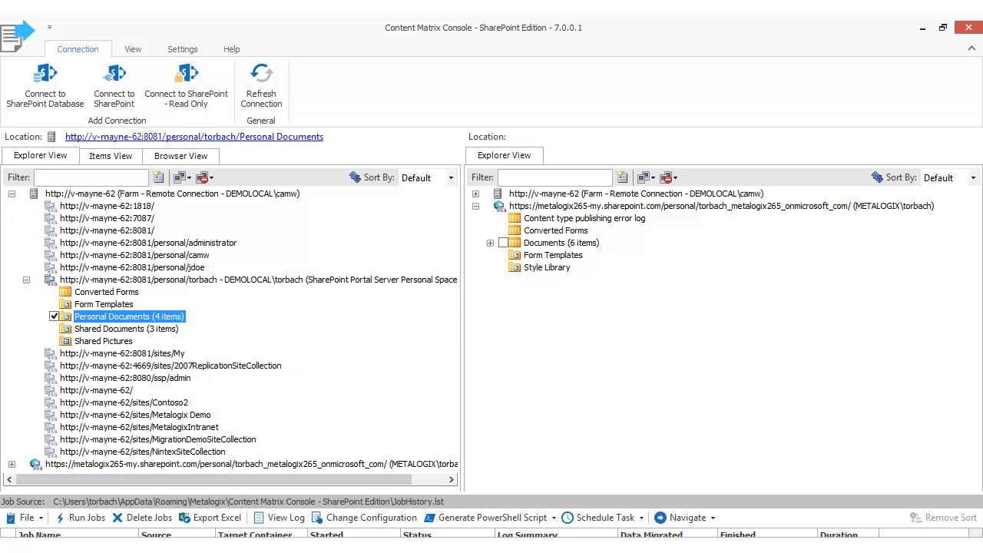
# - Paste the Personal Documents list onto the OneDrive personal site and run the job in Full Copy mode
pyautogui.rightClick(582, 205)
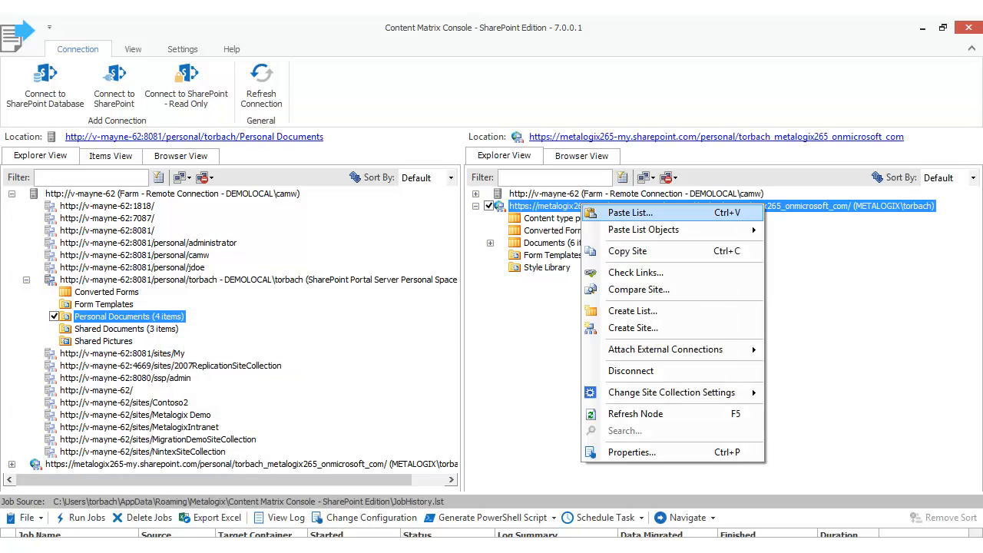
pyautogui.click(622, 213)
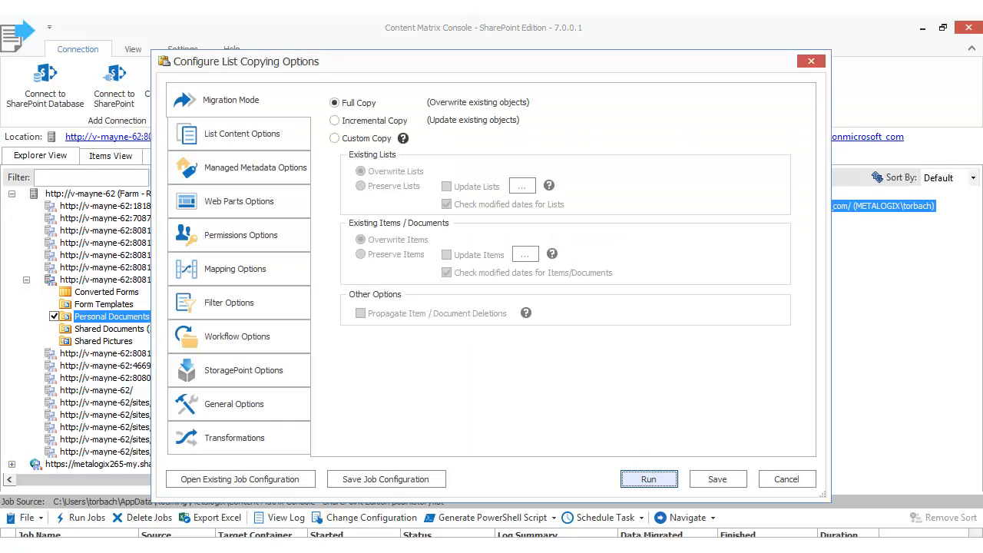
pyautogui.press('Return')
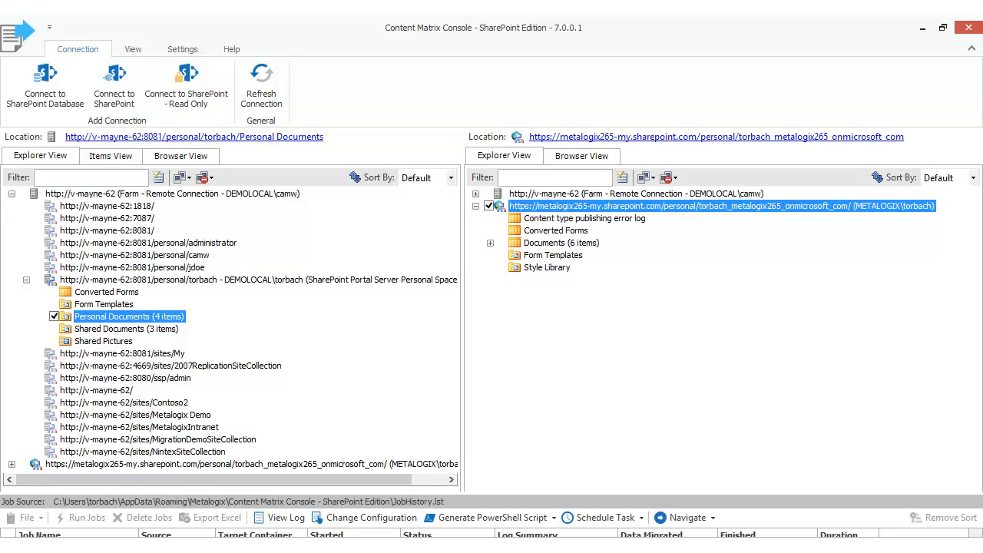
# - Copy the Content Matrix Console Advanced Installation and Content Matrix Known Issues 6.2.2 PDFs from the source site's Shared Documents library
pyautogui.click(138, 329)
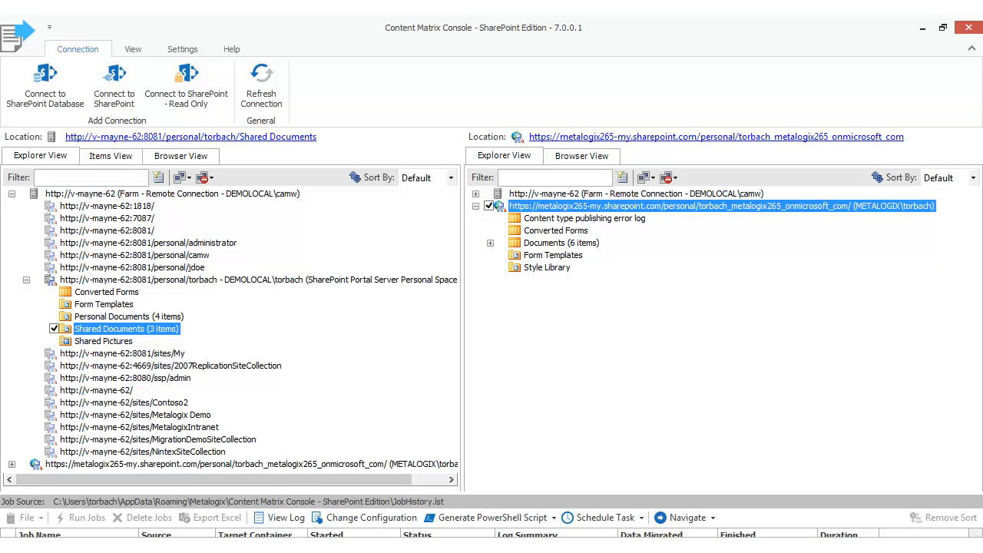
pyautogui.click(115, 156)
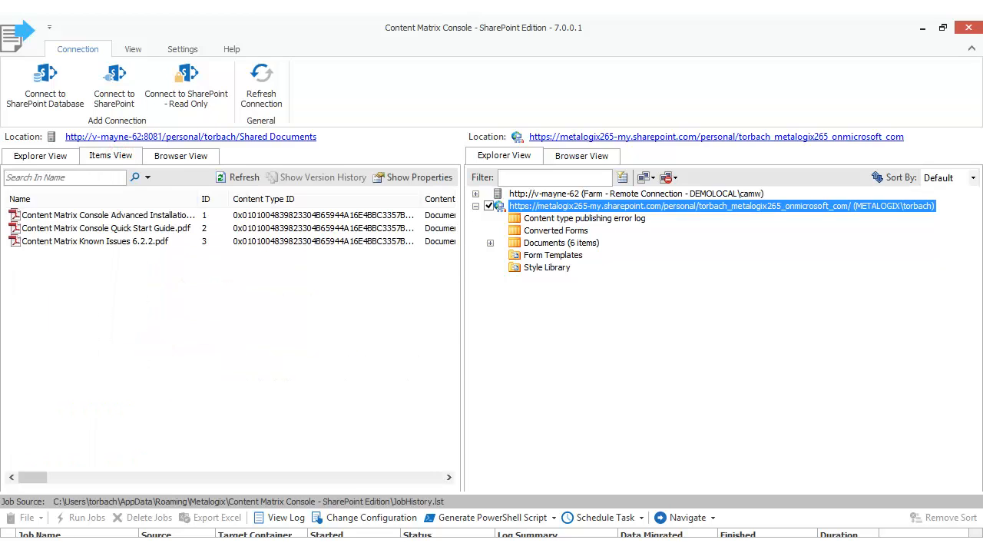
pyautogui.click(112, 215)
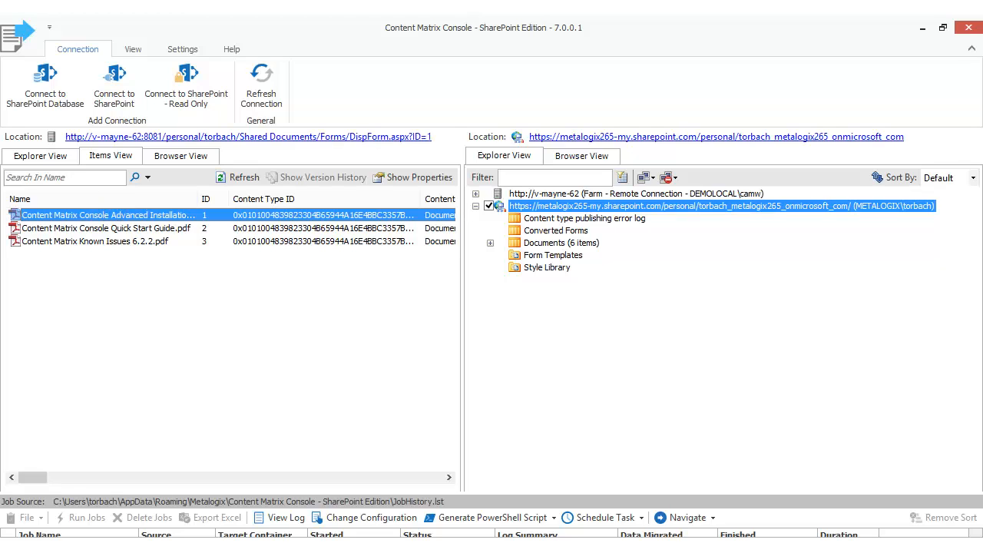
pyautogui.keyDown('ctrl'); pyautogui.click(111, 242); pyautogui.keyUp('ctrl')
pyautogui.rightClick(111, 243)
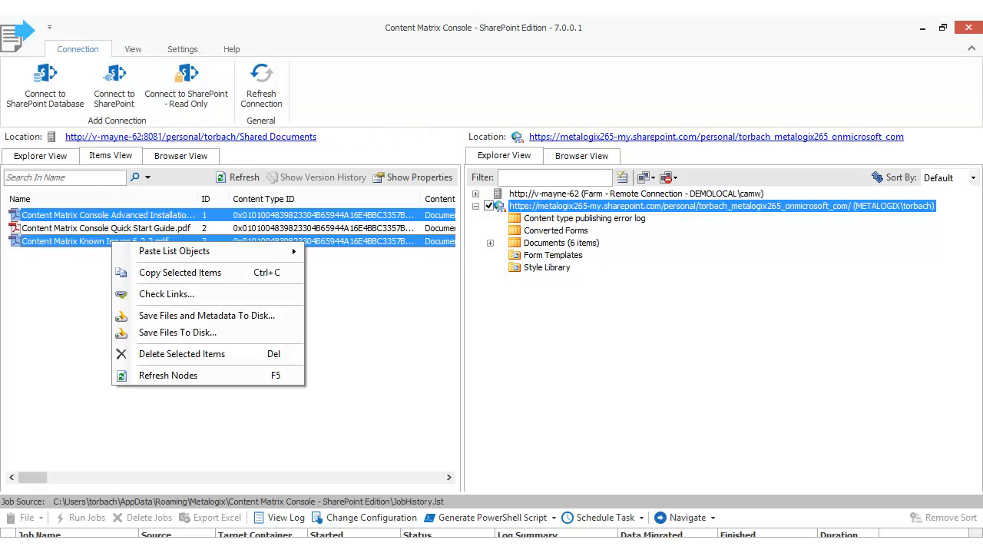
pyautogui.click(179, 272)
# - Paste the copied items into the OneDrive personal site's Documents library and run the job in Full Copy mode
pyautogui.click(559, 243)
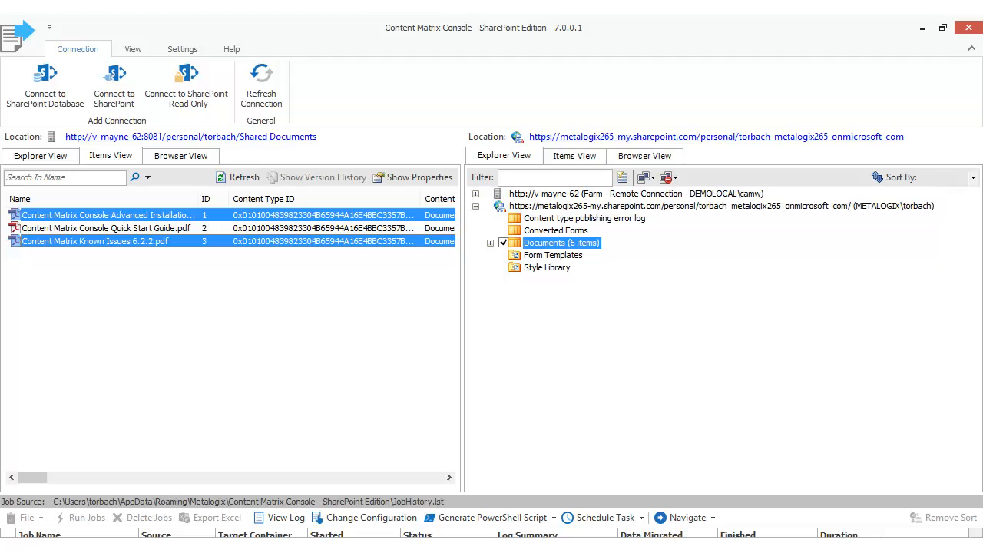
pyautogui.rightClick(557, 245)
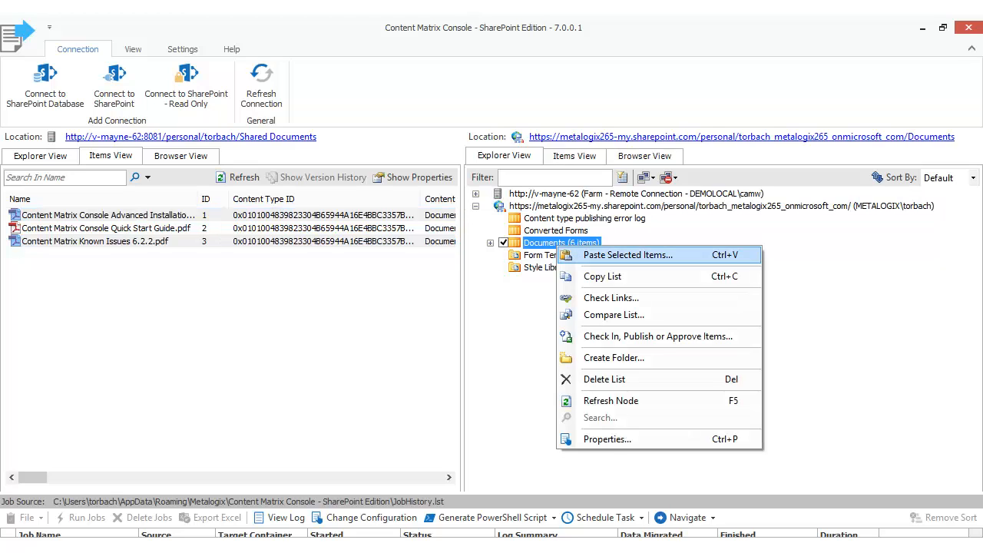
pyautogui.click(662, 255)
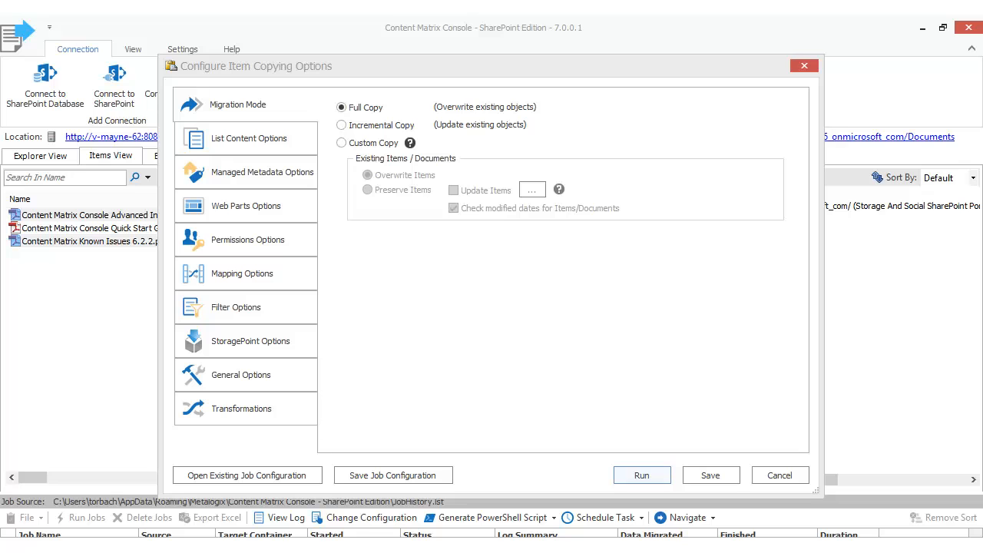
pyautogui.click(650, 477)
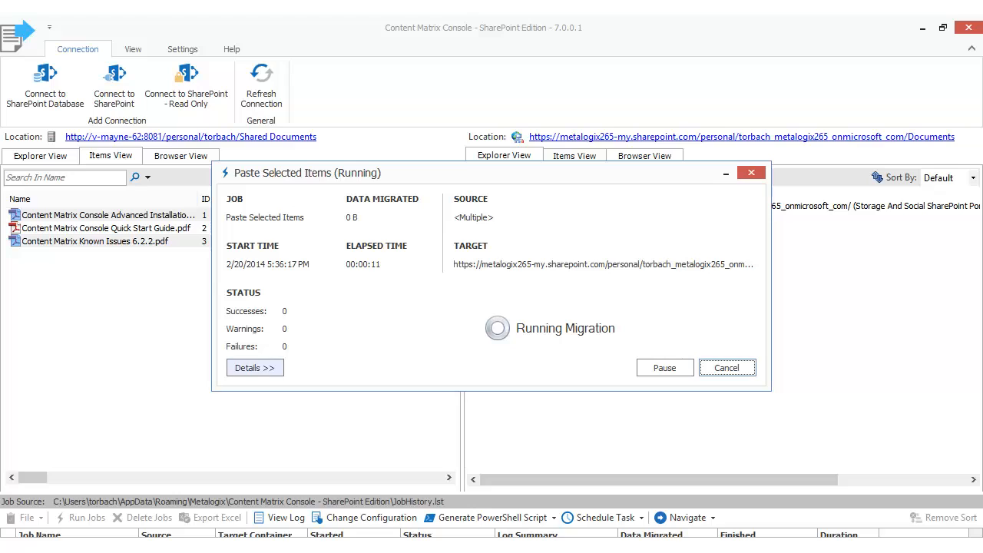
# - Expand the running paste job's details and examine its currently running operations and job event log
pyautogui.click(256, 368)
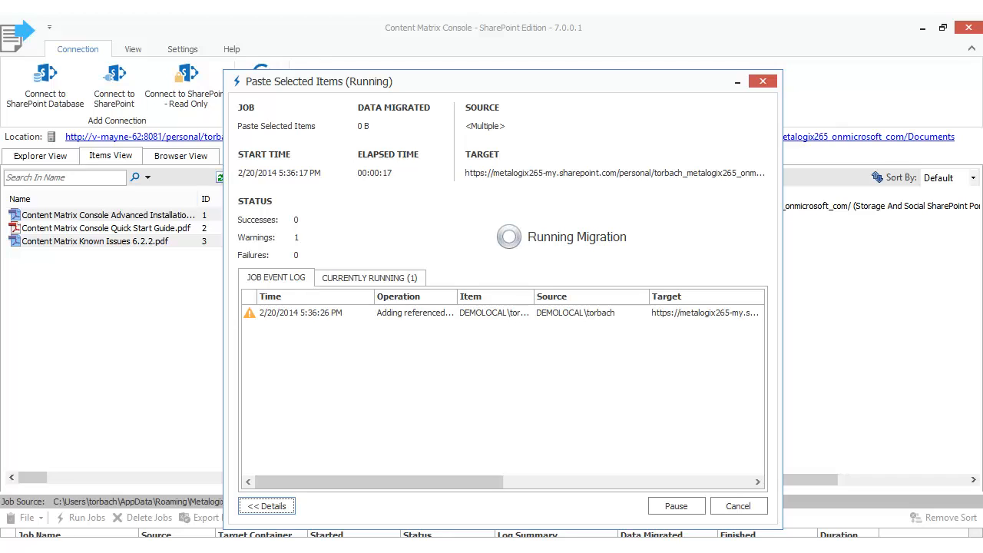
pyautogui.click(373, 278)
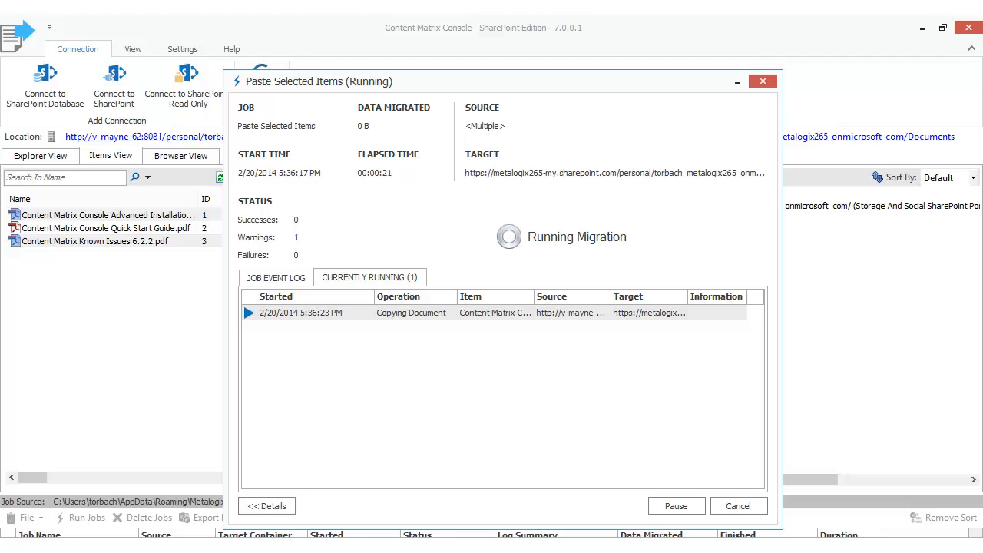
pyautogui.click(291, 276)
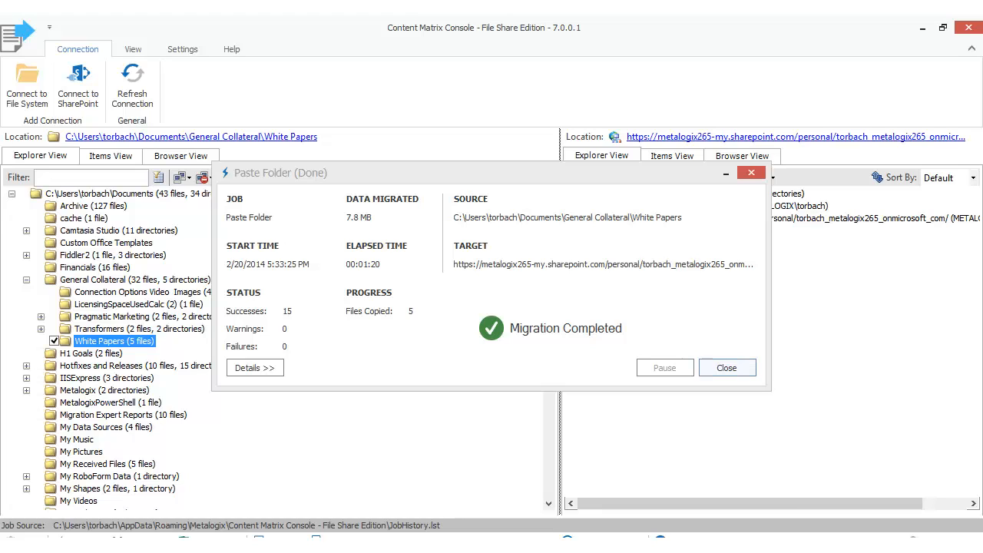
# - Close the completed White Papers paste job in File Share Edition and open the target OneDrive Documents library in the browser
pyautogui.click(727, 367)
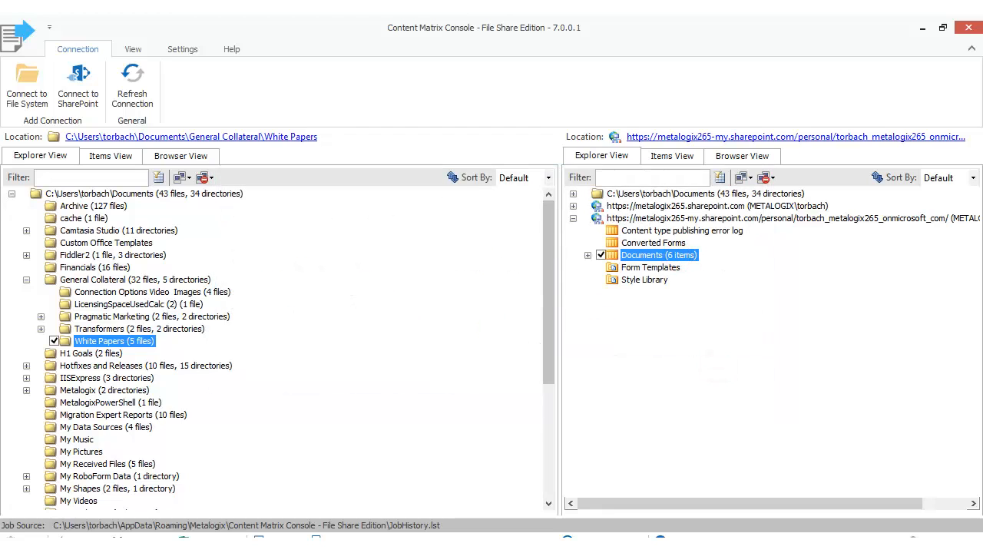
pyautogui.click(765, 137)
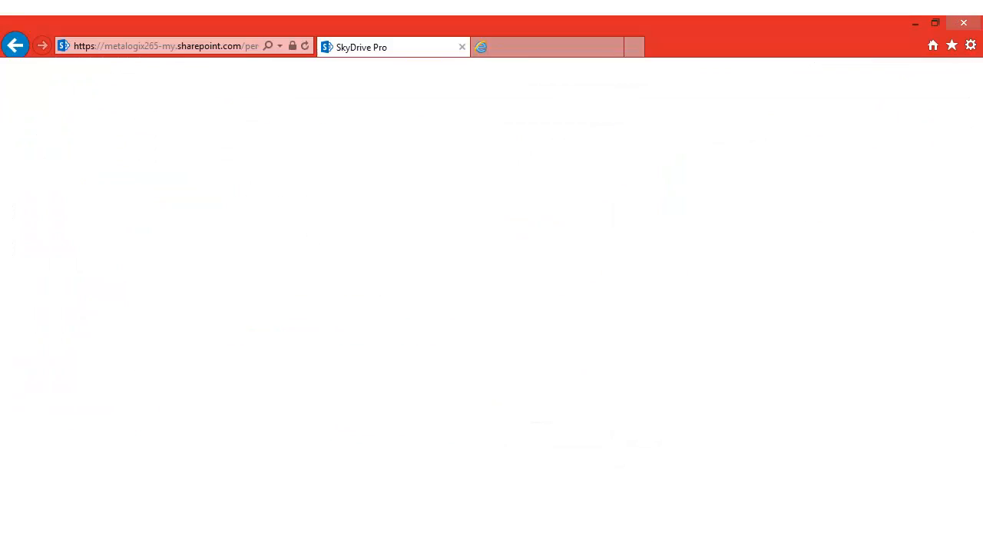